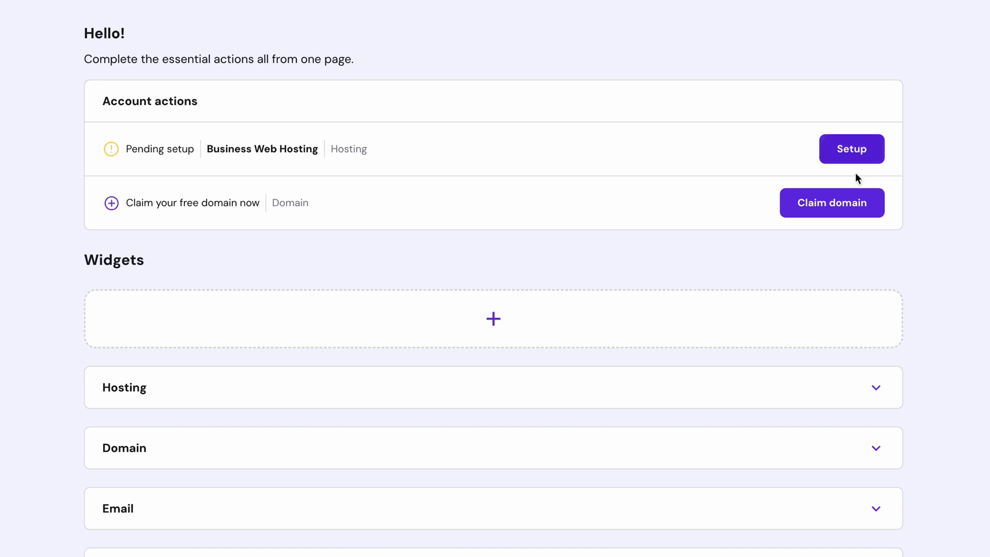
# Step: Start the Business Web Hosting setup, choosing to create a new website built with WordPress
pyautogui.click(857, 162)
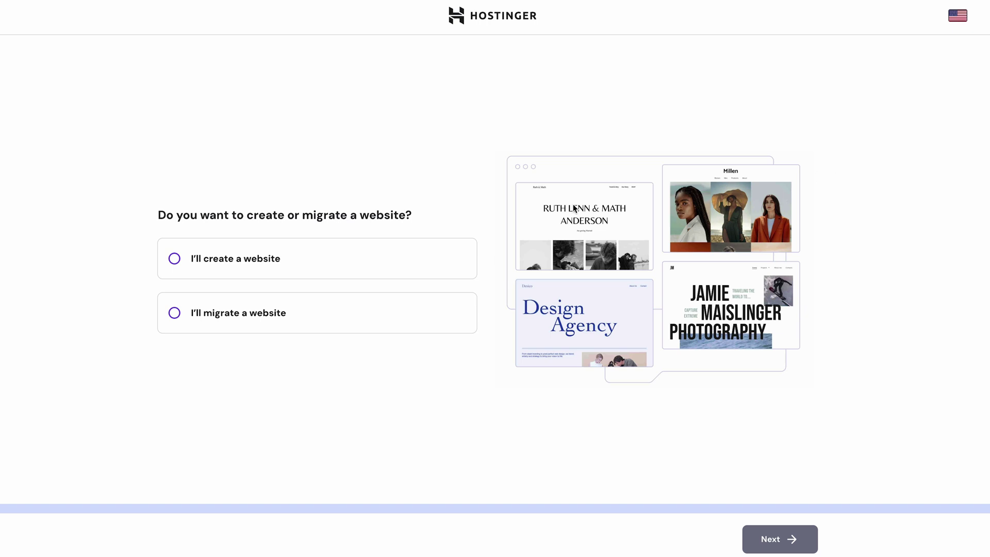
pyautogui.click(313, 256)
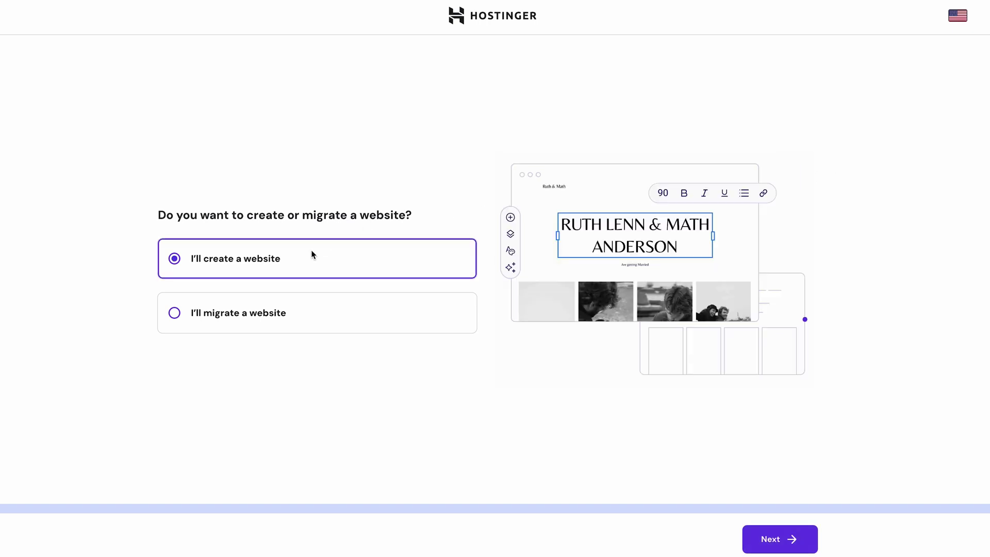
pyautogui.click(778, 537)
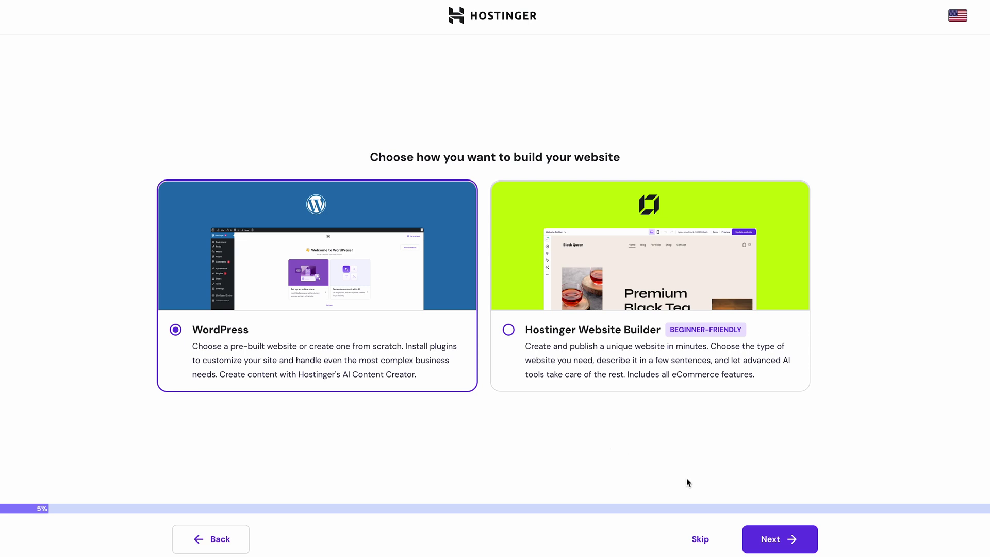
pyautogui.click(771, 538)
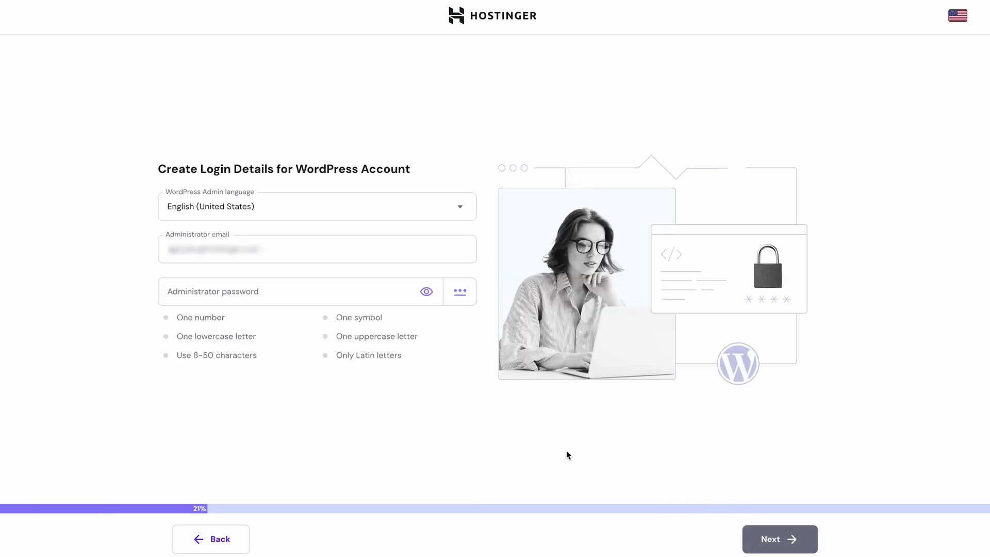
# Step: Enter the administrator password for the WordPress account and submit the login details
pyautogui.click(303, 297)
pyautogui.hotkey('ctrl', 'v')
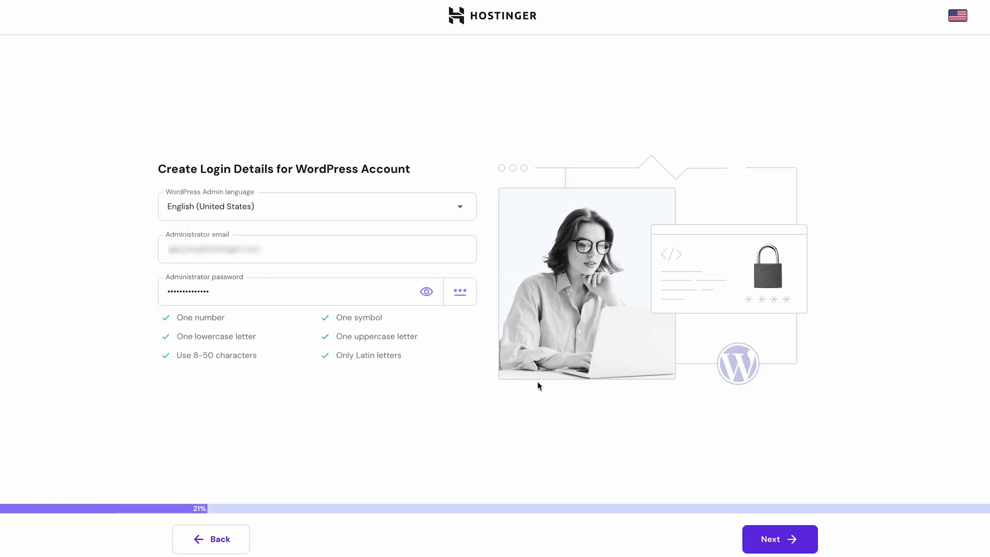
pyautogui.click(792, 538)
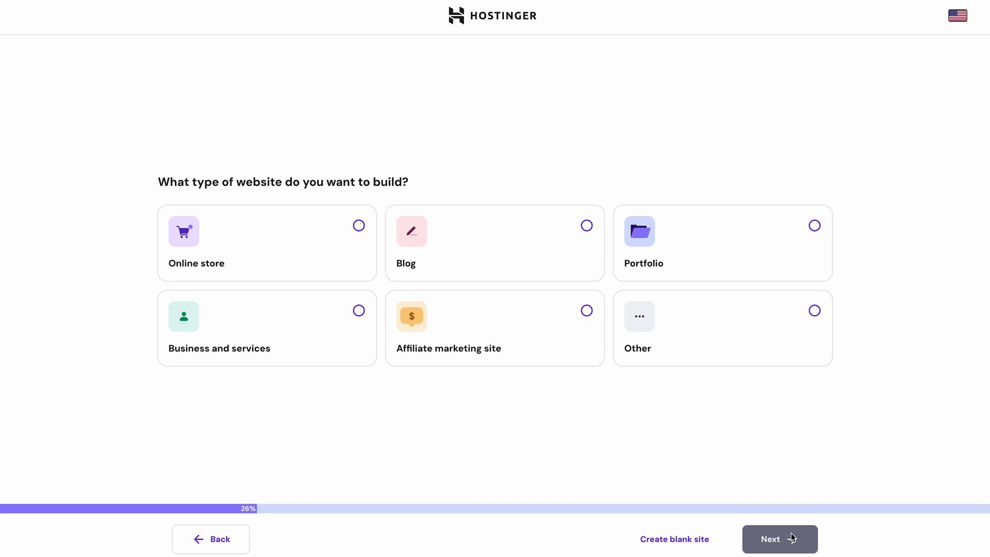
# Step: Set the website type to Blog, choose the pre-built Hostinger Blog website and accept the preselected plugins
pyautogui.click(504, 256)
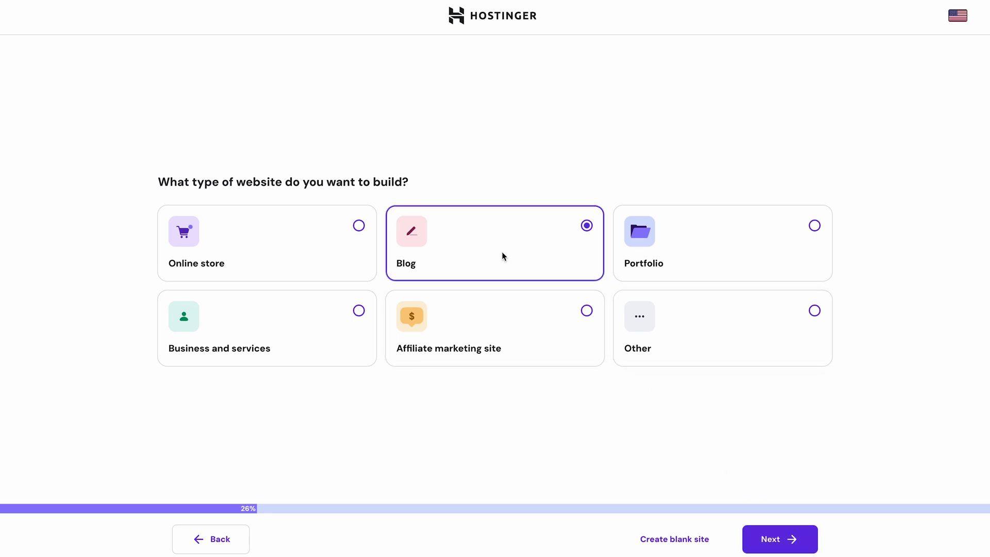
pyautogui.click(781, 536)
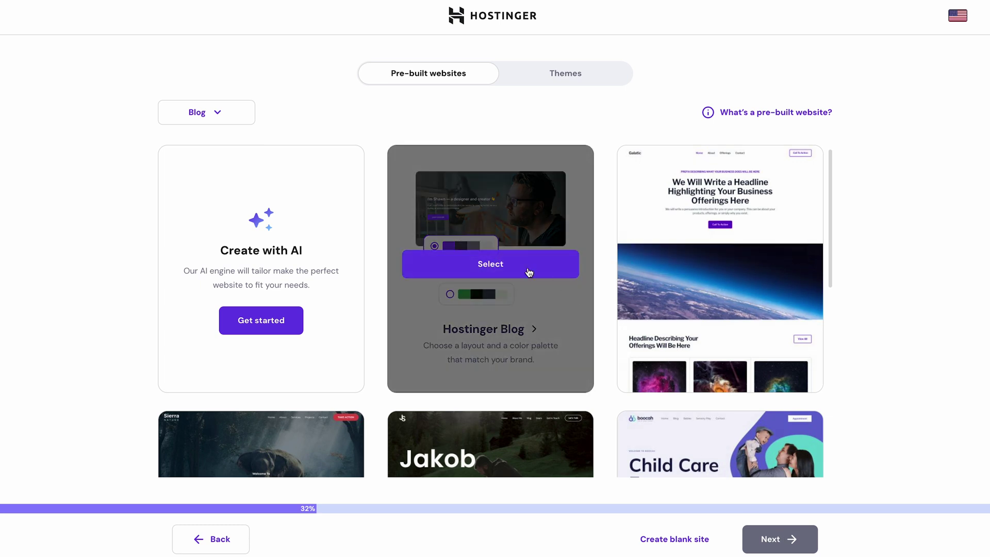
pyautogui.click(503, 263)
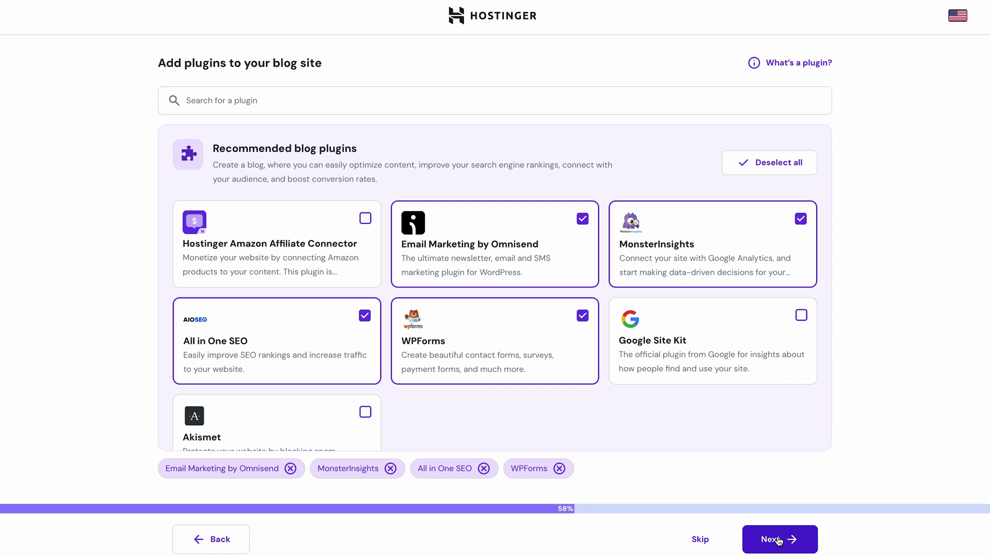
pyautogui.click(779, 540)
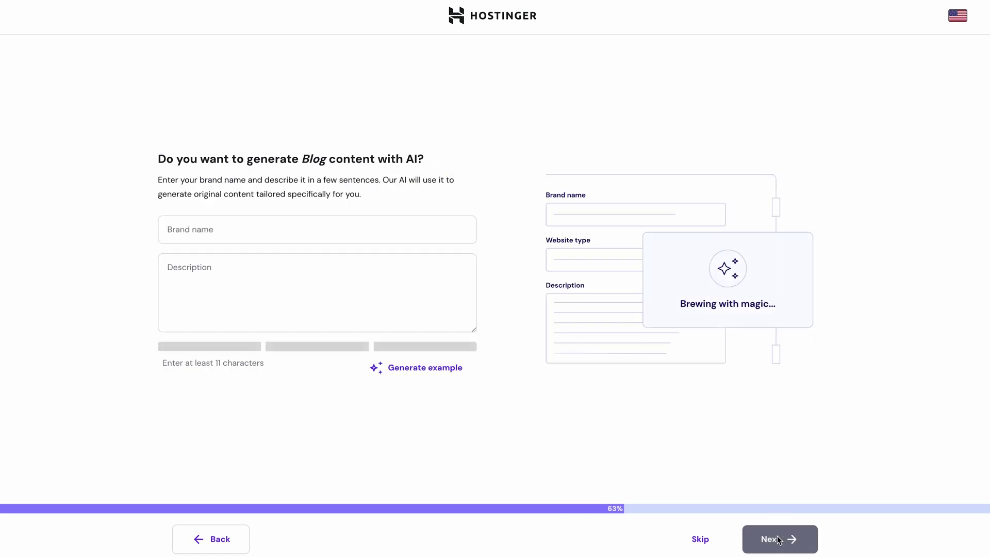
# Step: Set the AI content brand name to My Fabulous Website, describe it as a platform for blogging insights and tutorials, and submit
pyautogui.click(393, 230)
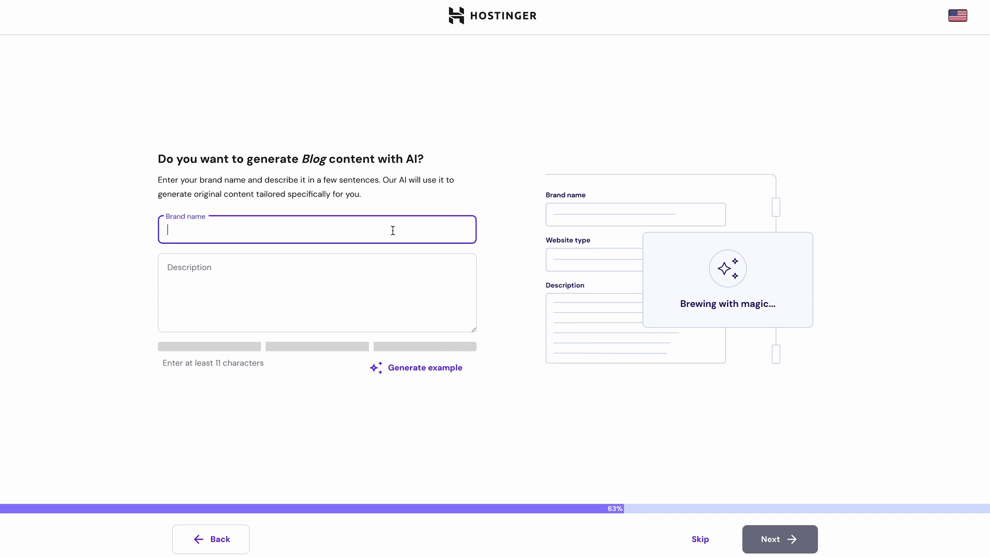
pyautogui.write('My Fabulous Website')
pyautogui.click(397, 278)
pyautogui.write('"M')
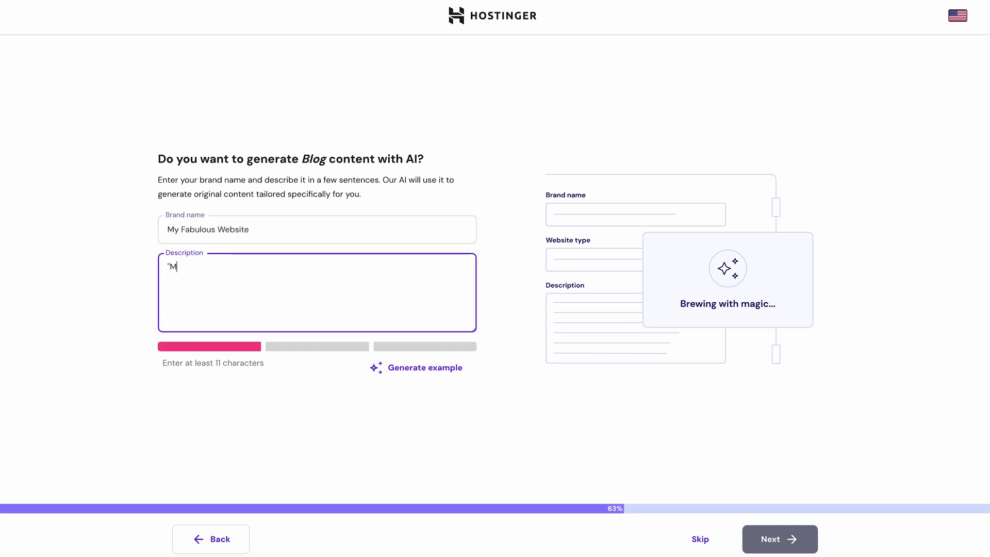
pyautogui.write('y Fabulous')
pyautogui.press('Tab')
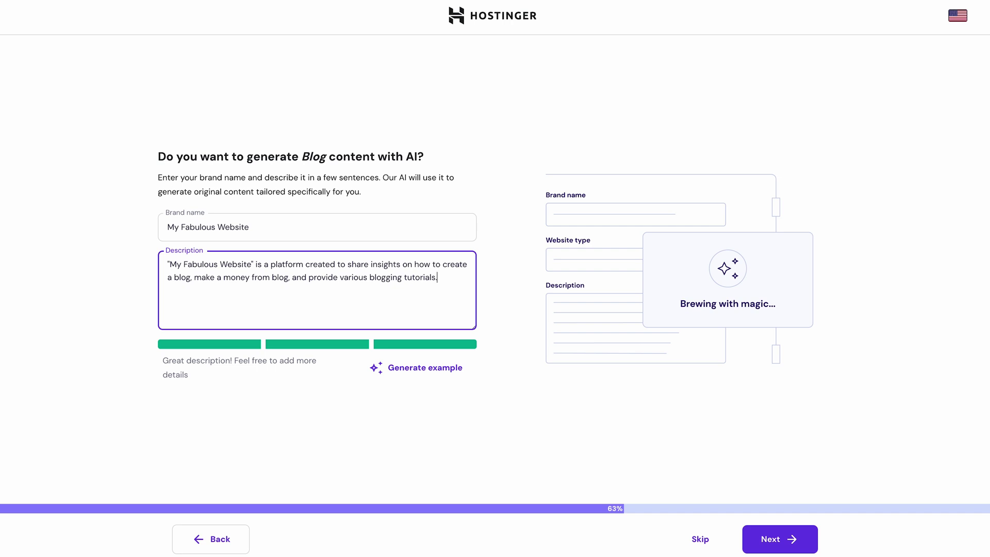
pyautogui.click(776, 547)
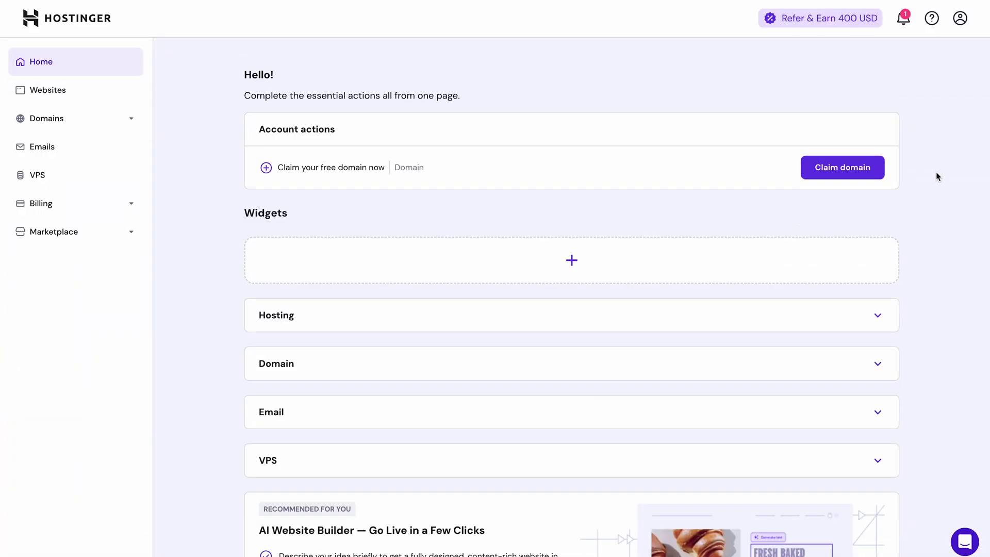
# Step: Begin claiming the free domain and check the availability of myfabulouswebsite.org
pyautogui.click(831, 166)
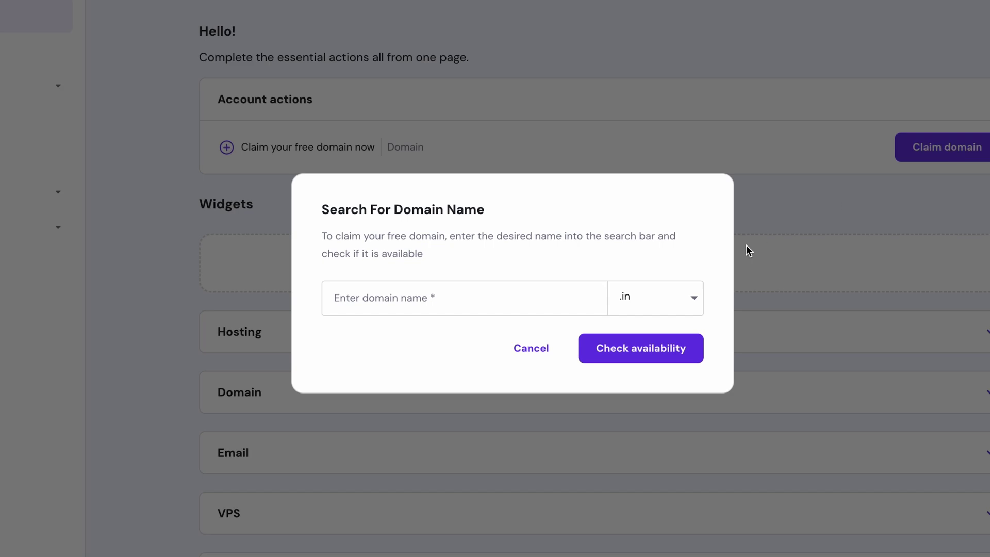
pyautogui.click(659, 302)
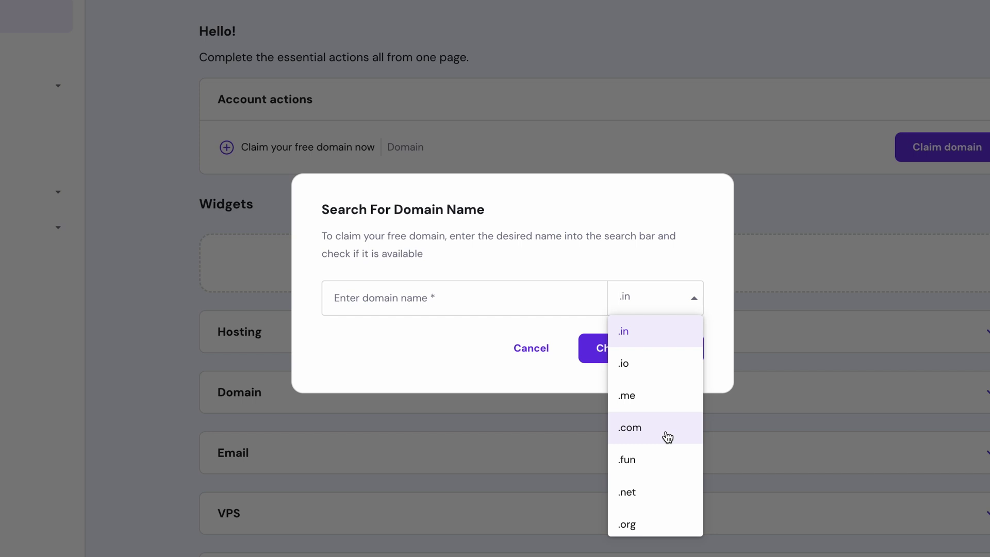
pyautogui.click(553, 381)
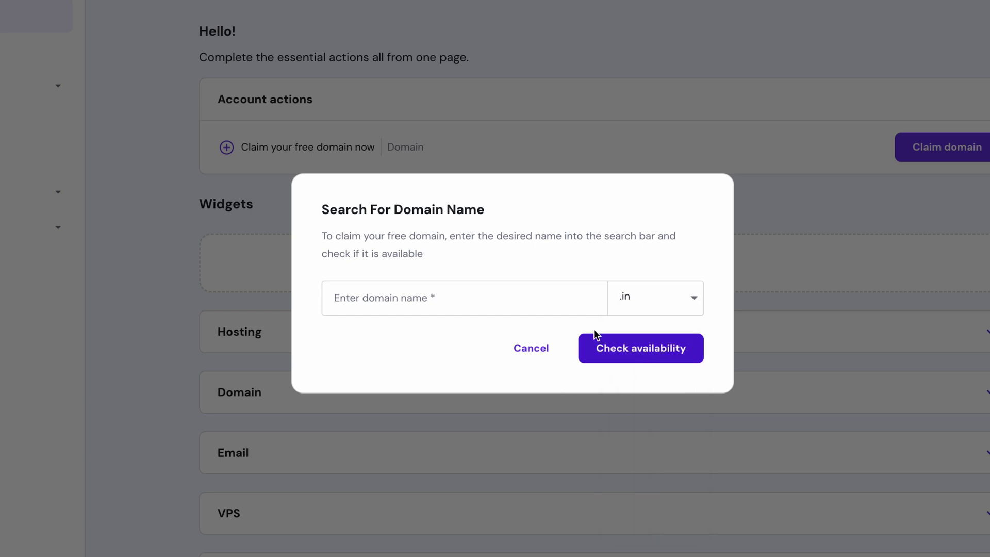
pyautogui.click(524, 298)
pyautogui.write('myfabulouswebsite')
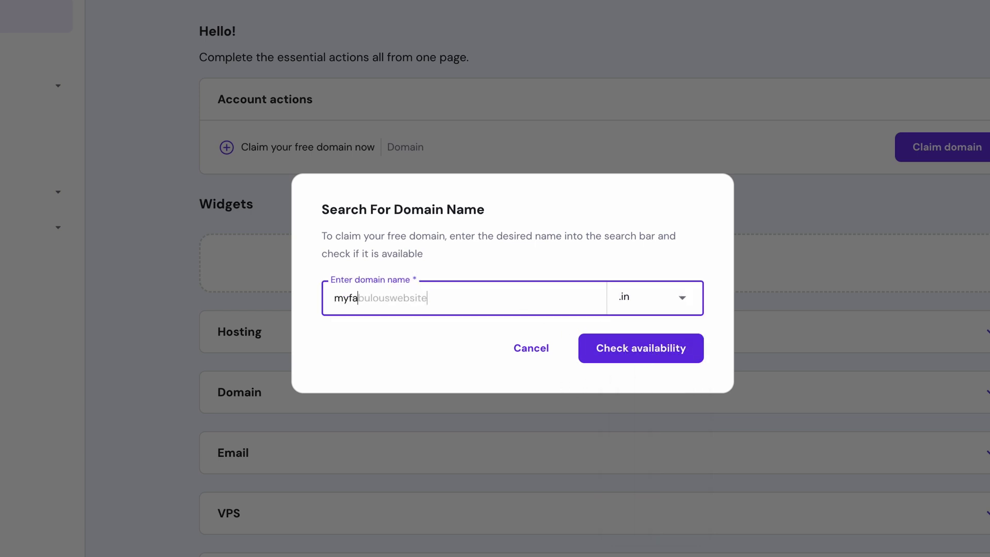
pyautogui.click(677, 302)
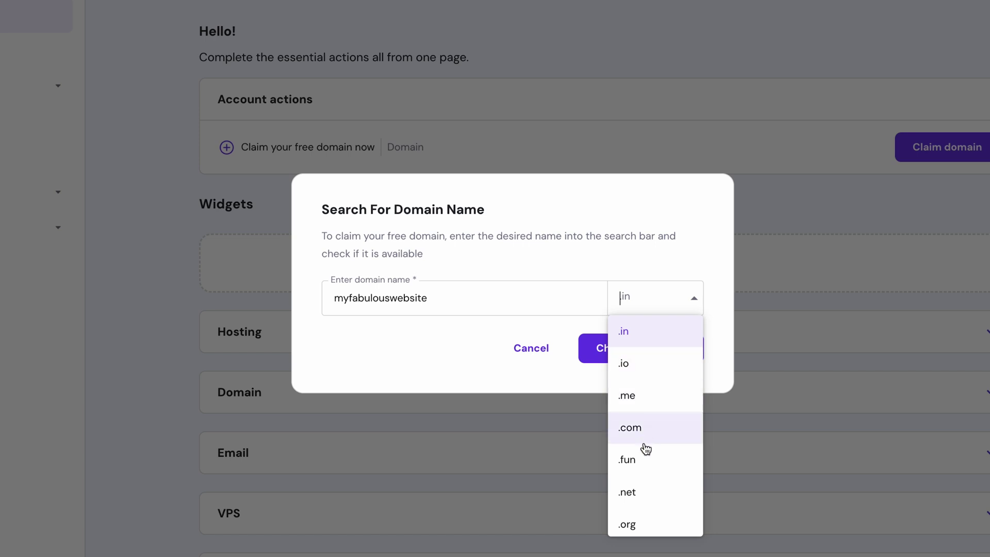
pyautogui.click(636, 526)
pyautogui.click(643, 349)
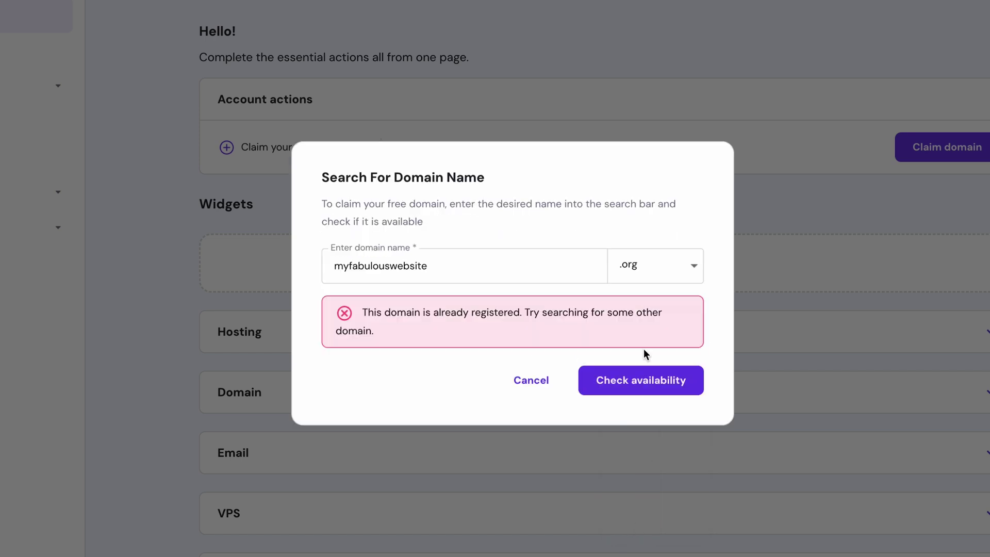
# Step: Switch the domain extension to .net, check availability and claim myfabulouswebsite.net
pyautogui.click(661, 268)
pyautogui.click(641, 459)
pyautogui.click(645, 396)
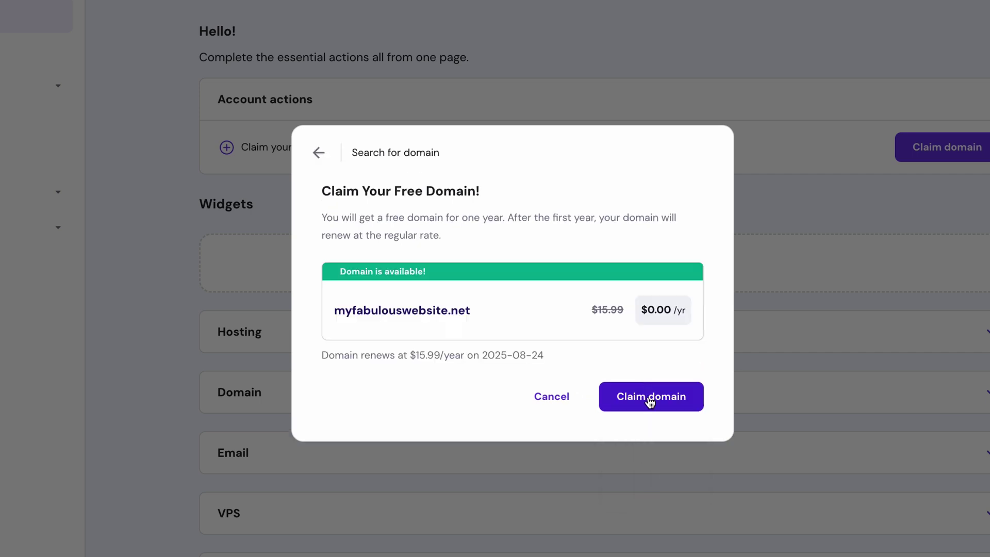
pyautogui.click(649, 401)
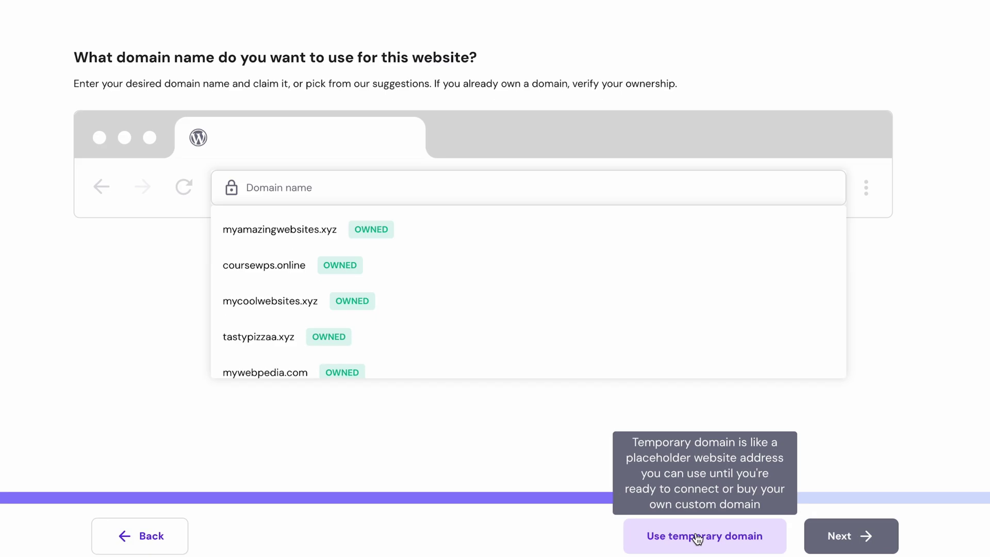
# Step: Complete the website's domain choice and select the United States, Massachusetts data center for the blog's audience
pyautogui.click(697, 536)
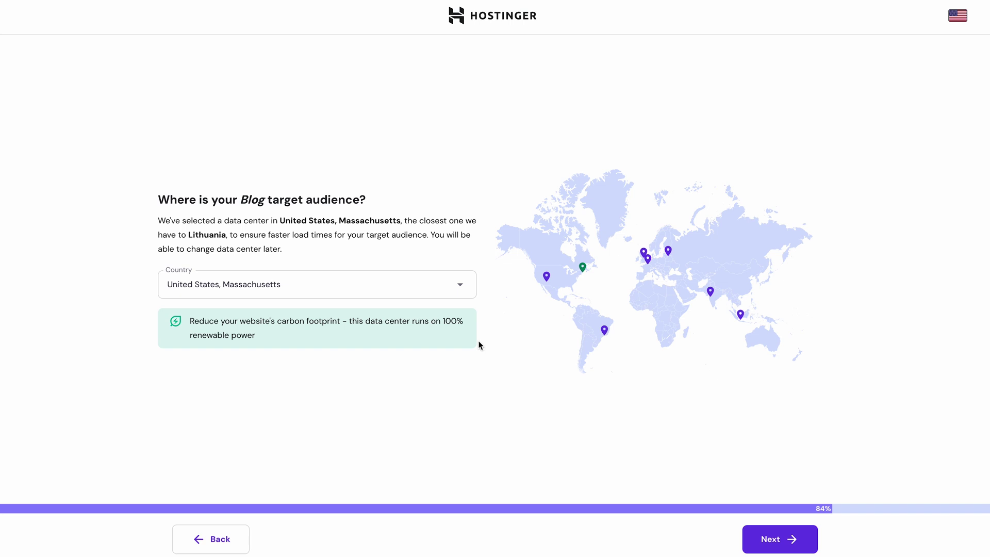
pyautogui.click(423, 291)
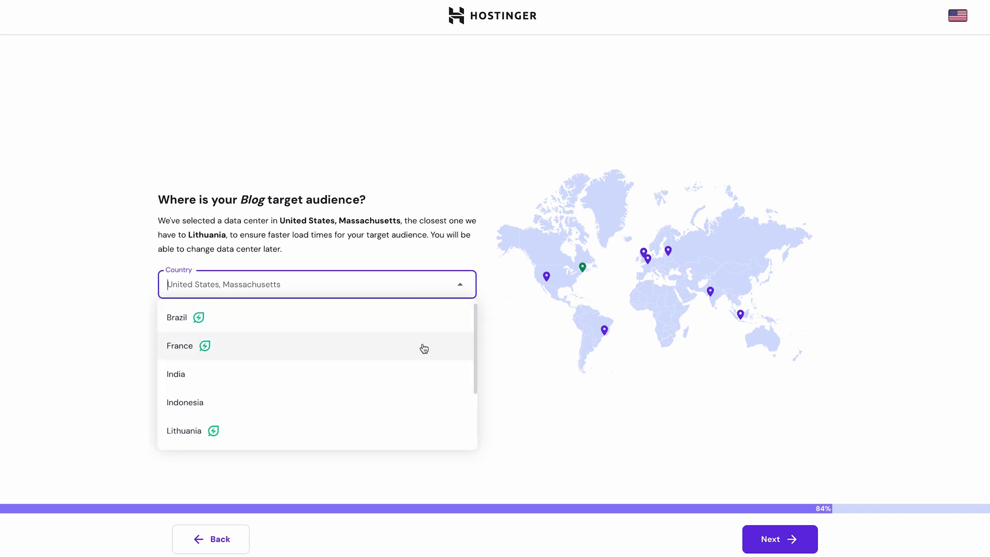
pyautogui.scroll(-2, 424, 348)
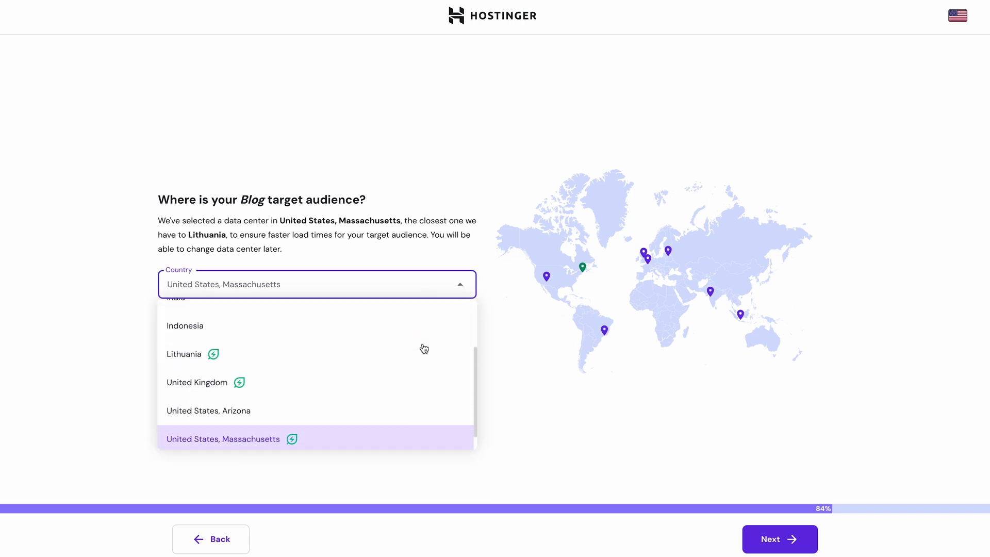
pyautogui.click(379, 433)
pyautogui.click(748, 534)
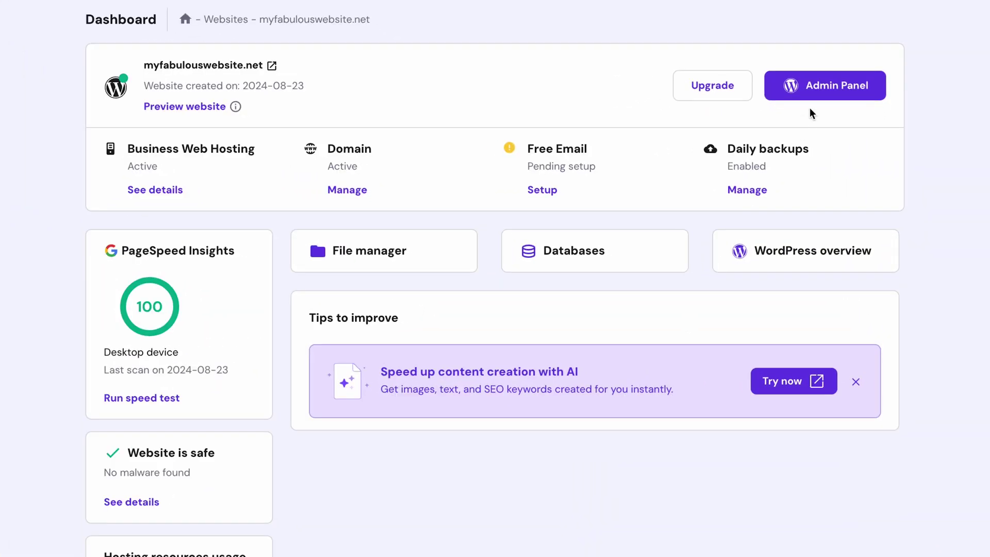
# Step: Open the WordPress admin panel of myfabulouswebsite.net and visit the live site to review its blog posts
pyautogui.click(819, 98)
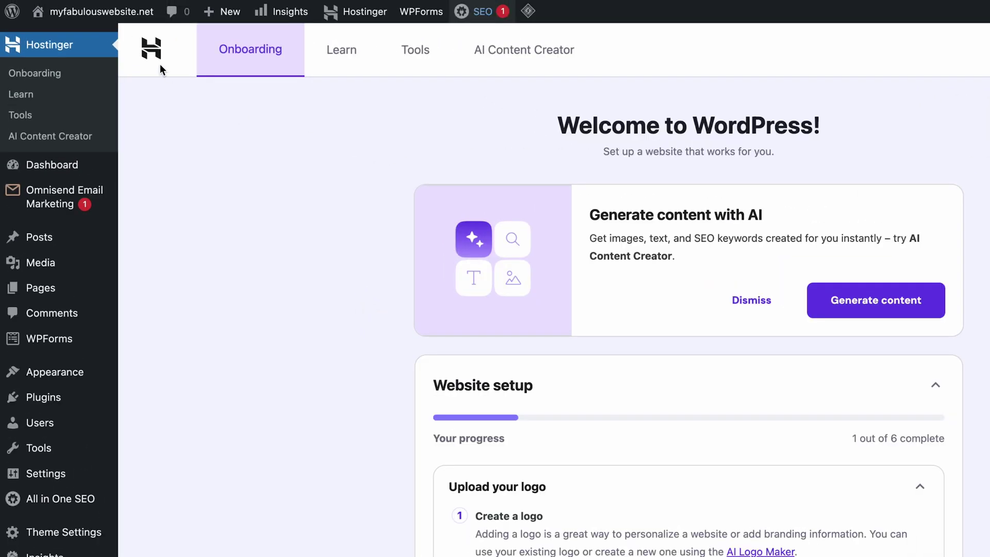
pyautogui.moveTo(115, 17)
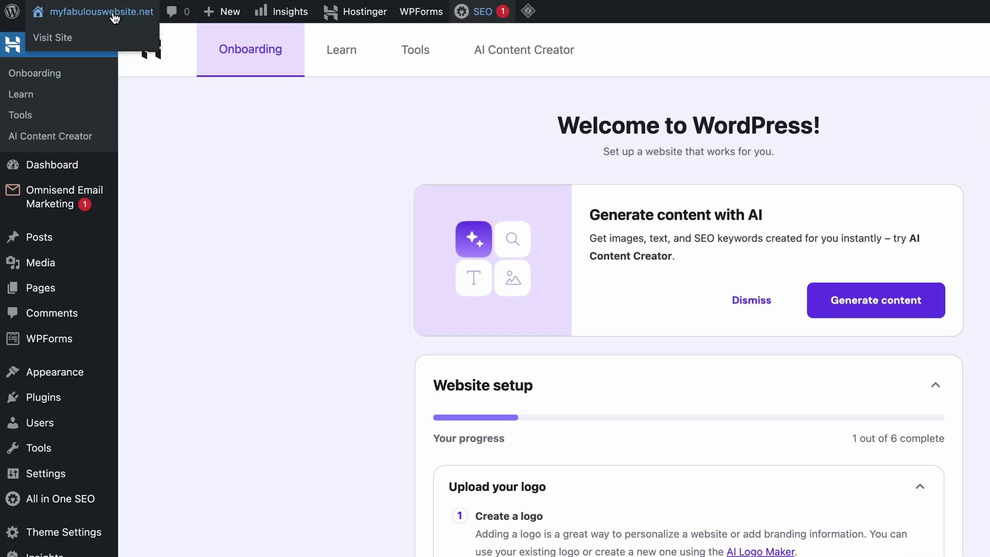
pyautogui.click(61, 38)
pyautogui.scroll(-3, 501, 278)
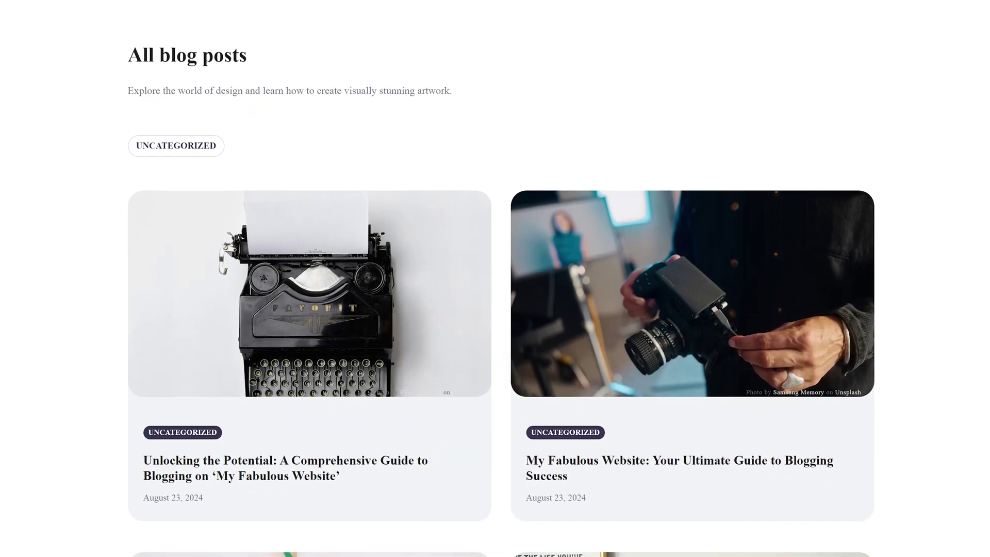
pyautogui.scroll(-3, 501, 279)
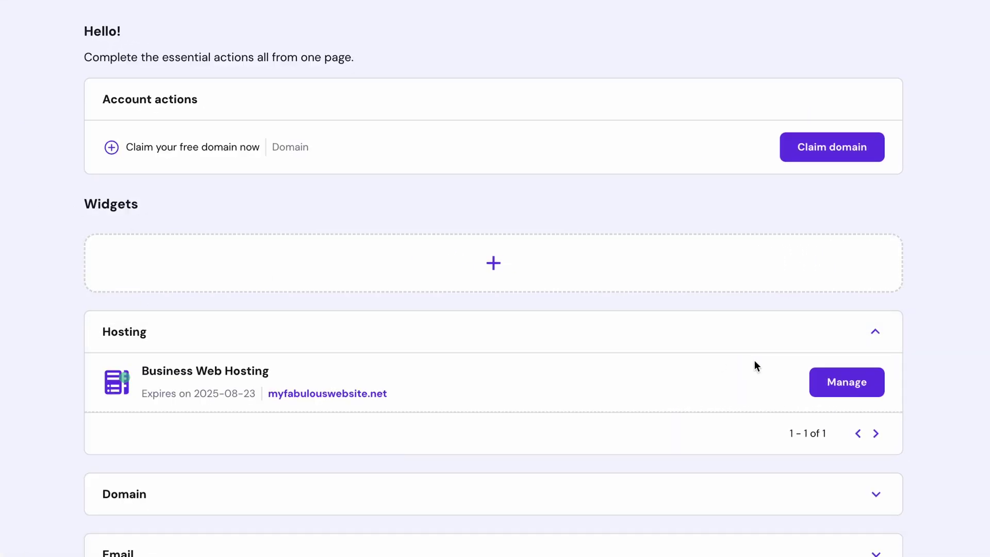
# Step: Open the Auto Installer for the Business Web Hosting plan of myfabulouswebsite.net
pyautogui.click(853, 382)
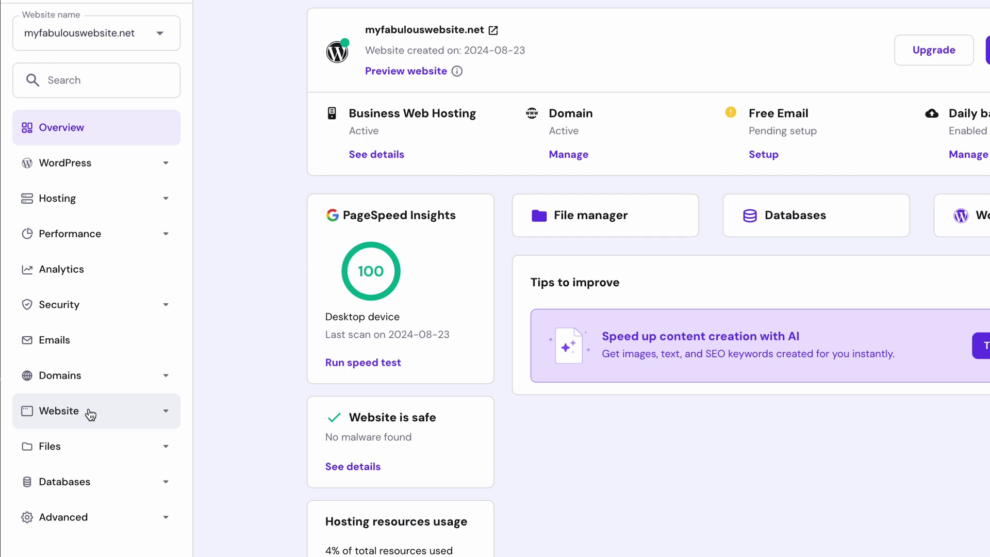
pyautogui.click(71, 409)
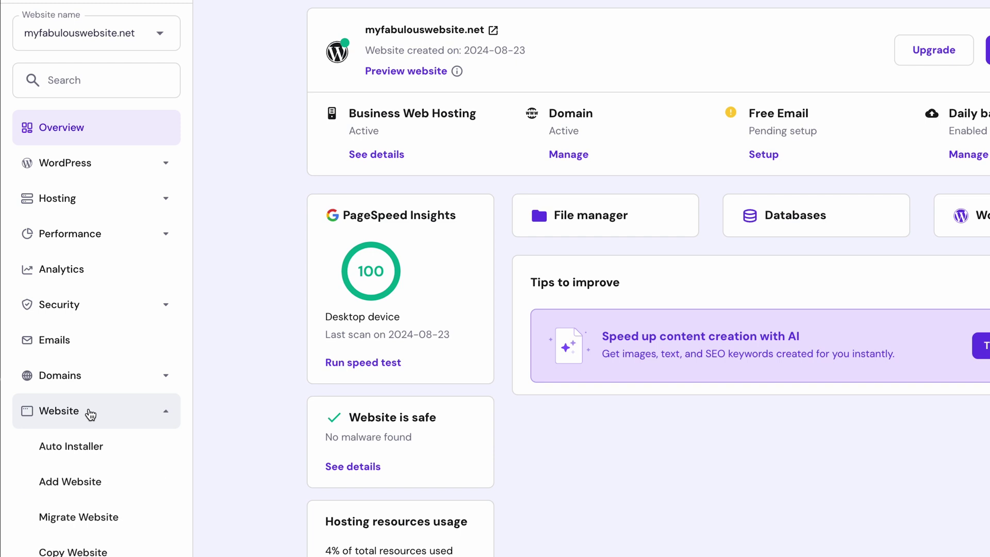
pyautogui.click(95, 445)
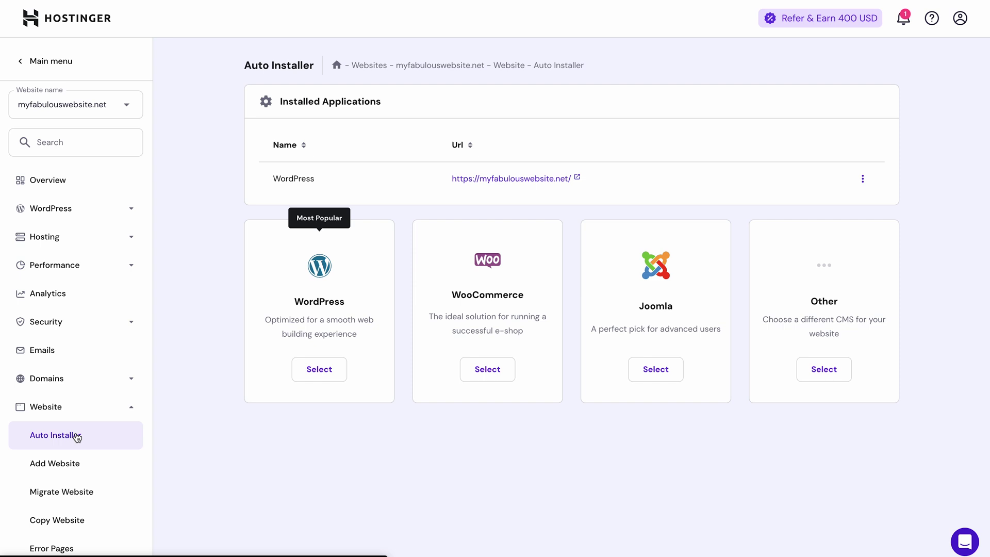
# Step: Start a WordPress installation titled My Fabulous Website, fill in the administrator email, username and password, and leave the advanced subdirectory field empty
pyautogui.click(316, 371)
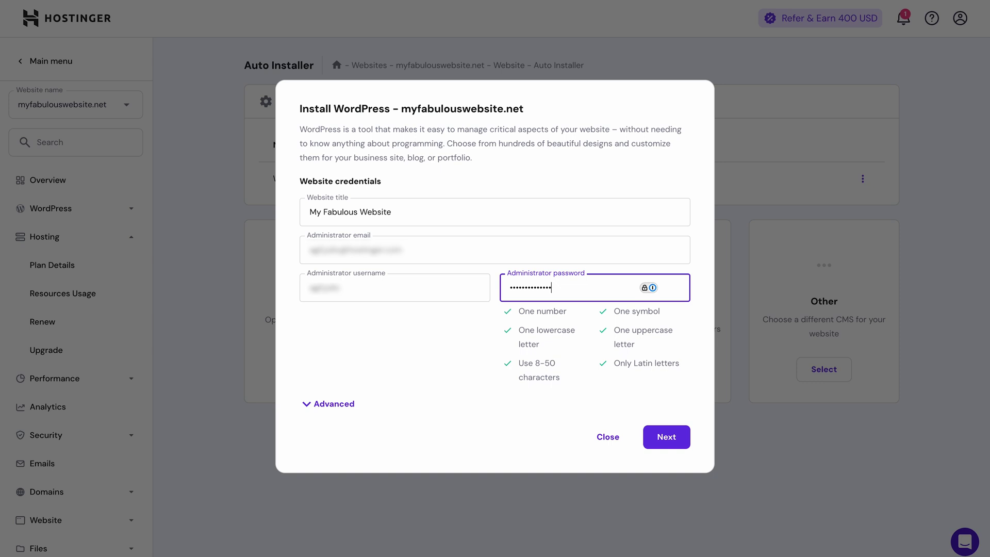
pyautogui.click(335, 404)
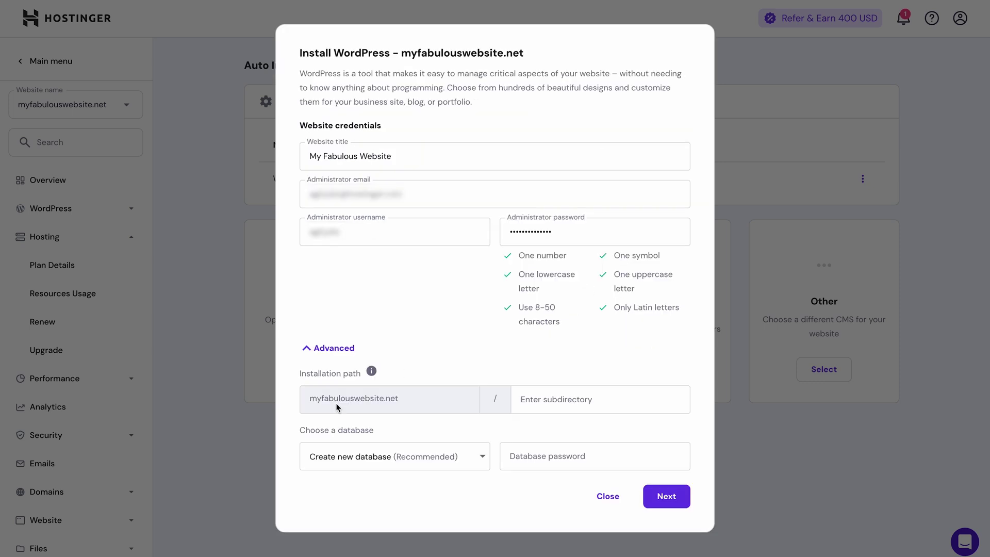
pyautogui.click(545, 396)
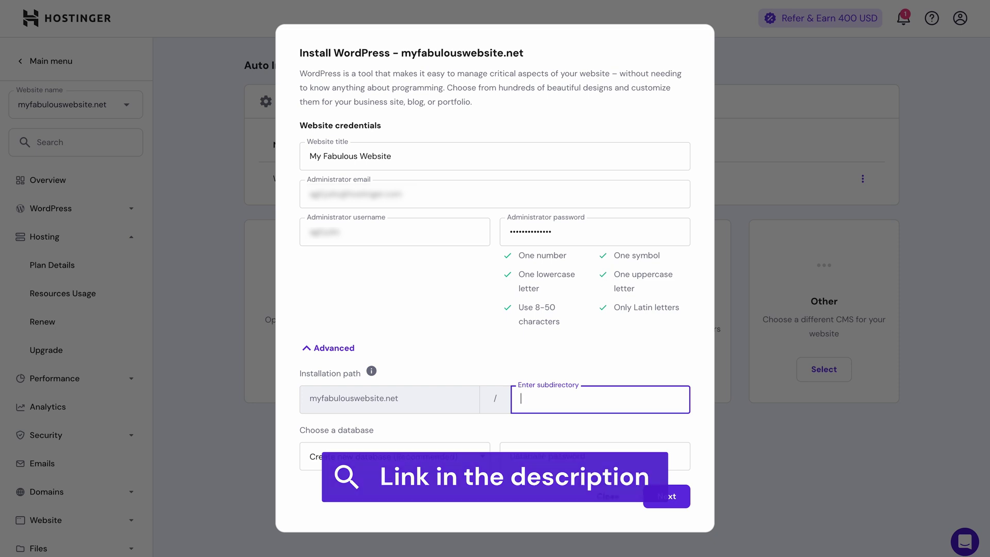
pyautogui.click(667, 497)
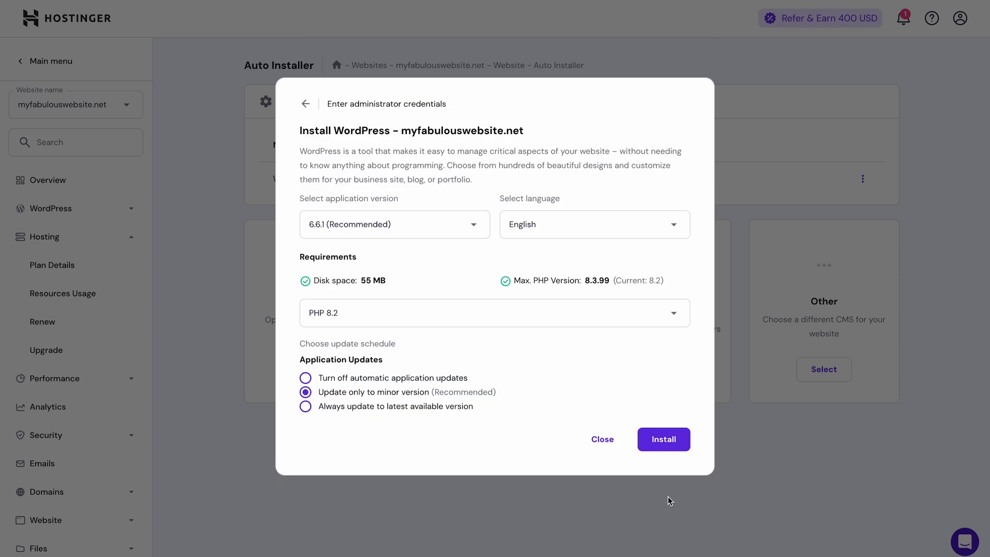
# Step: Select WordPress version 6.6.1 (Recommended) and PHP 8.2 for the installation
pyautogui.click(446, 231)
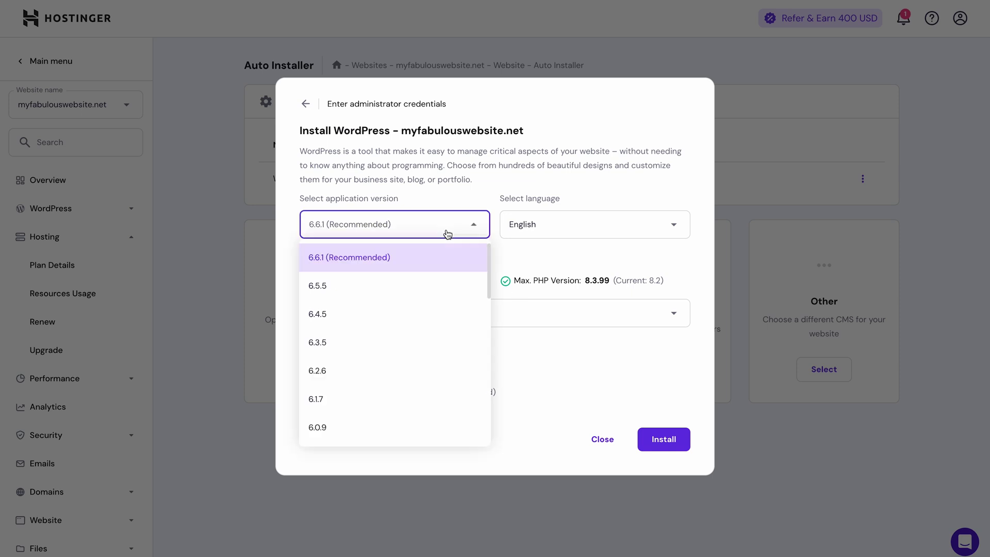
pyautogui.click(429, 255)
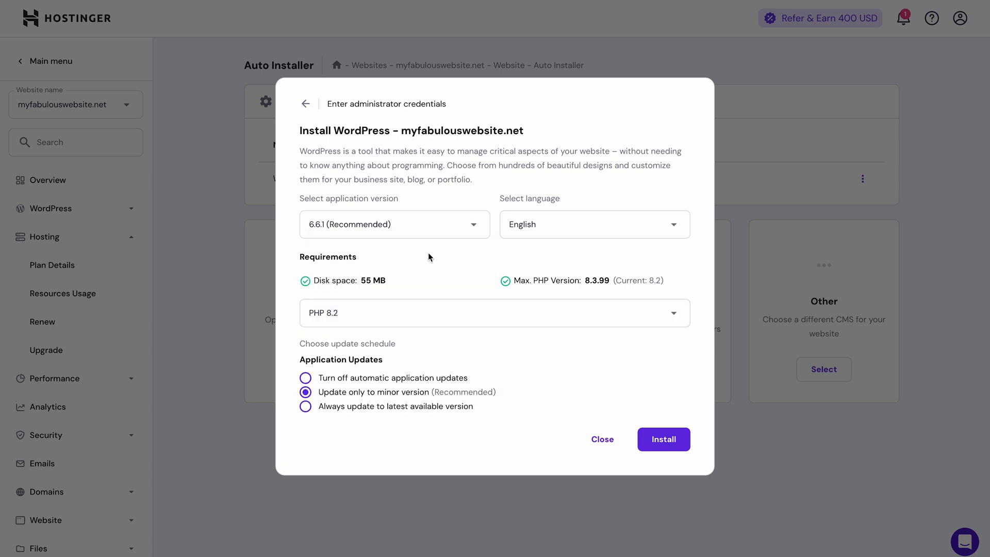
pyautogui.click(499, 315)
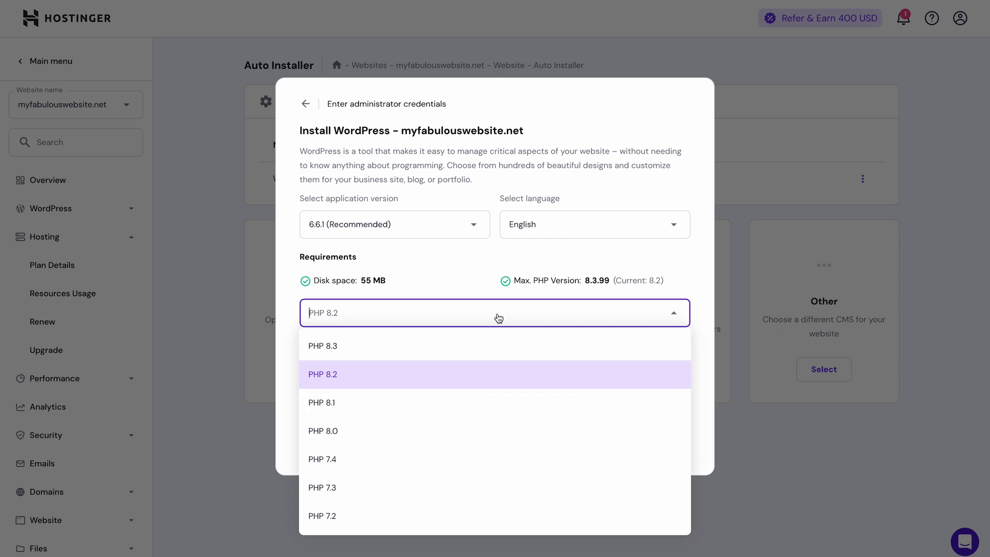
pyautogui.click(518, 374)
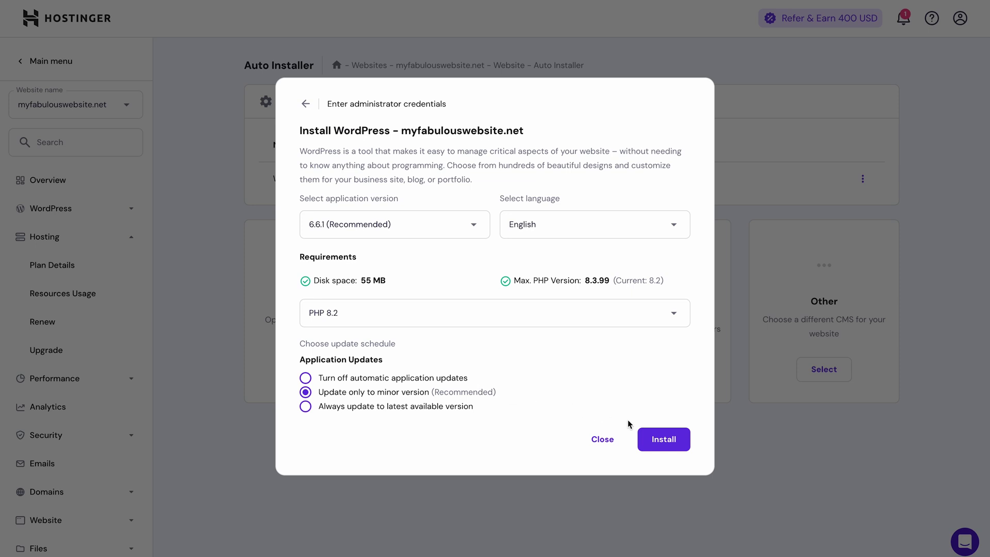
# Step: Install WordPress with the chosen settings and open the admin panel of myfabulouswebsite.net
pyautogui.click(664, 439)
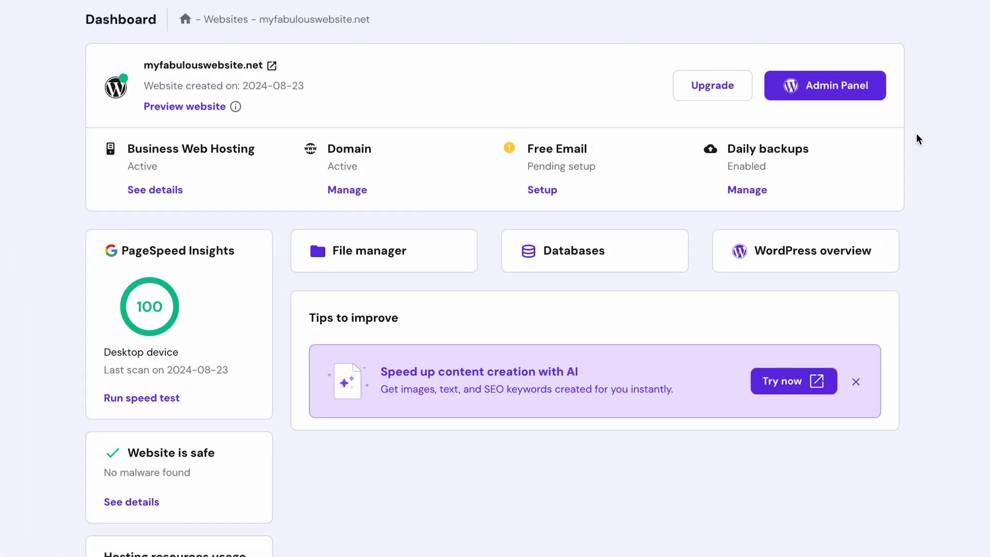
pyautogui.click(852, 120)
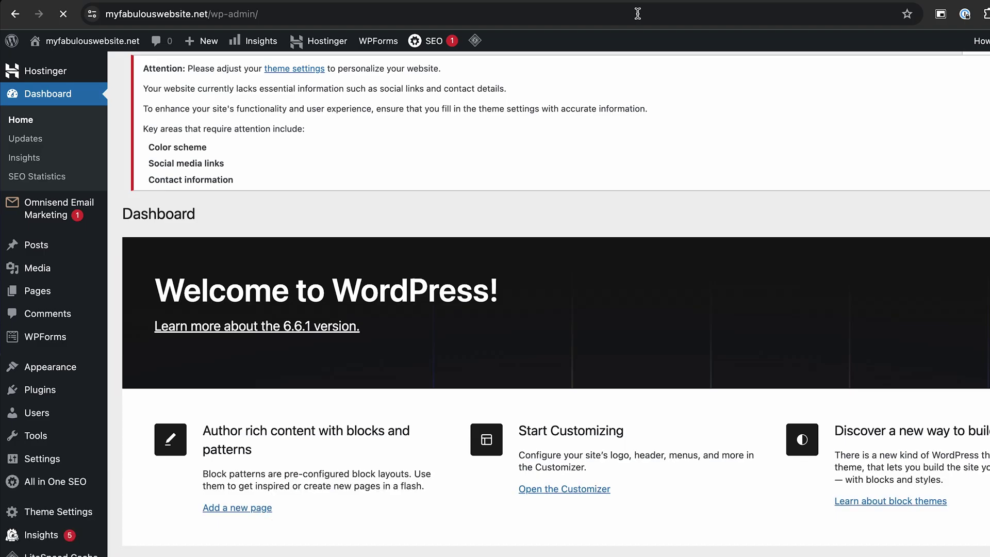